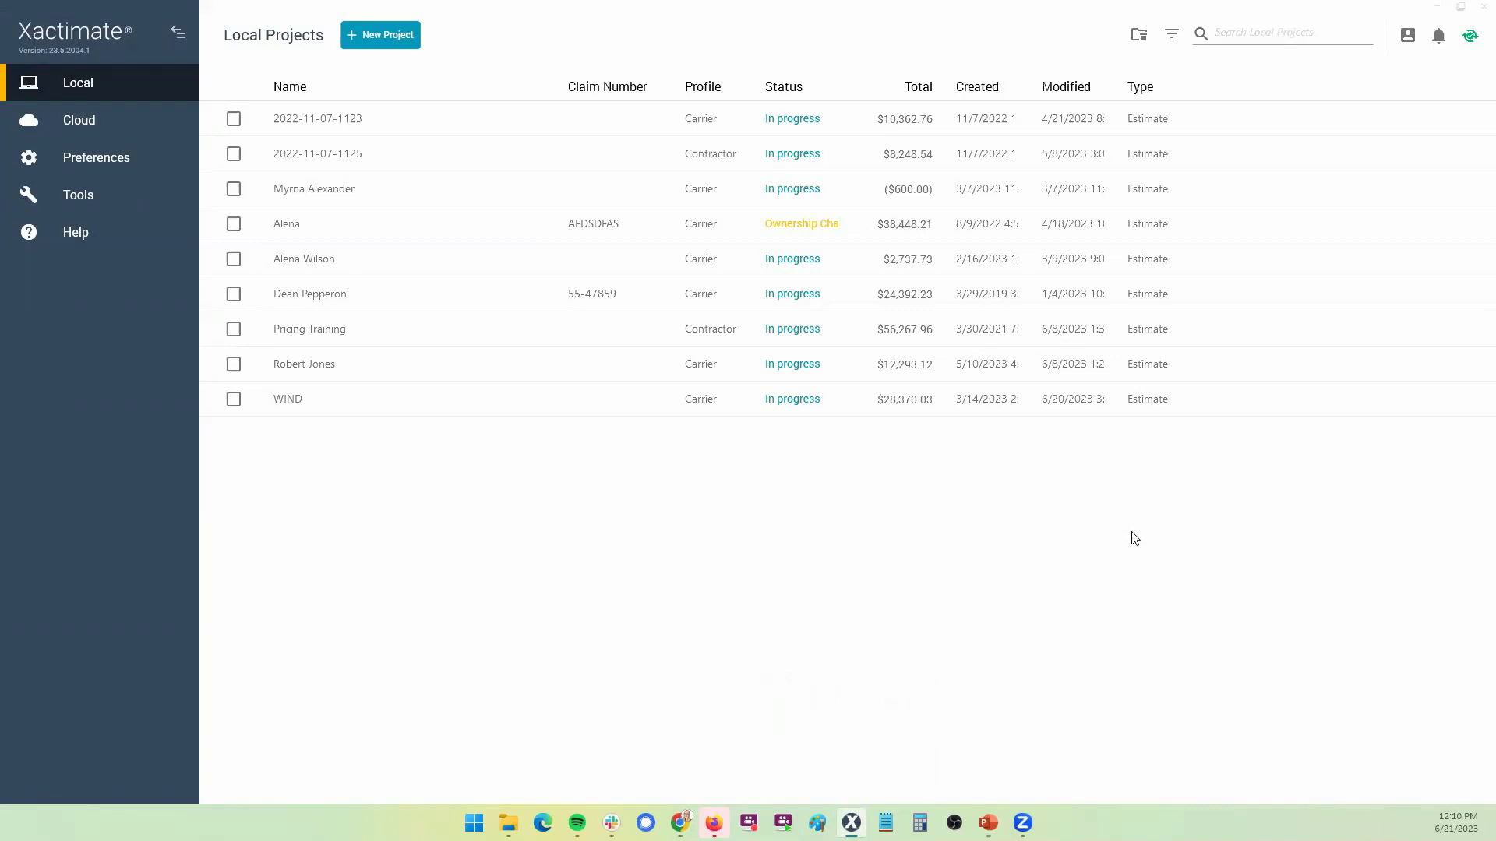
# Step: Bring up Xactimate Online in Chrome and select the projects page web address
pyautogui.hotkey('alt', 'Tab')
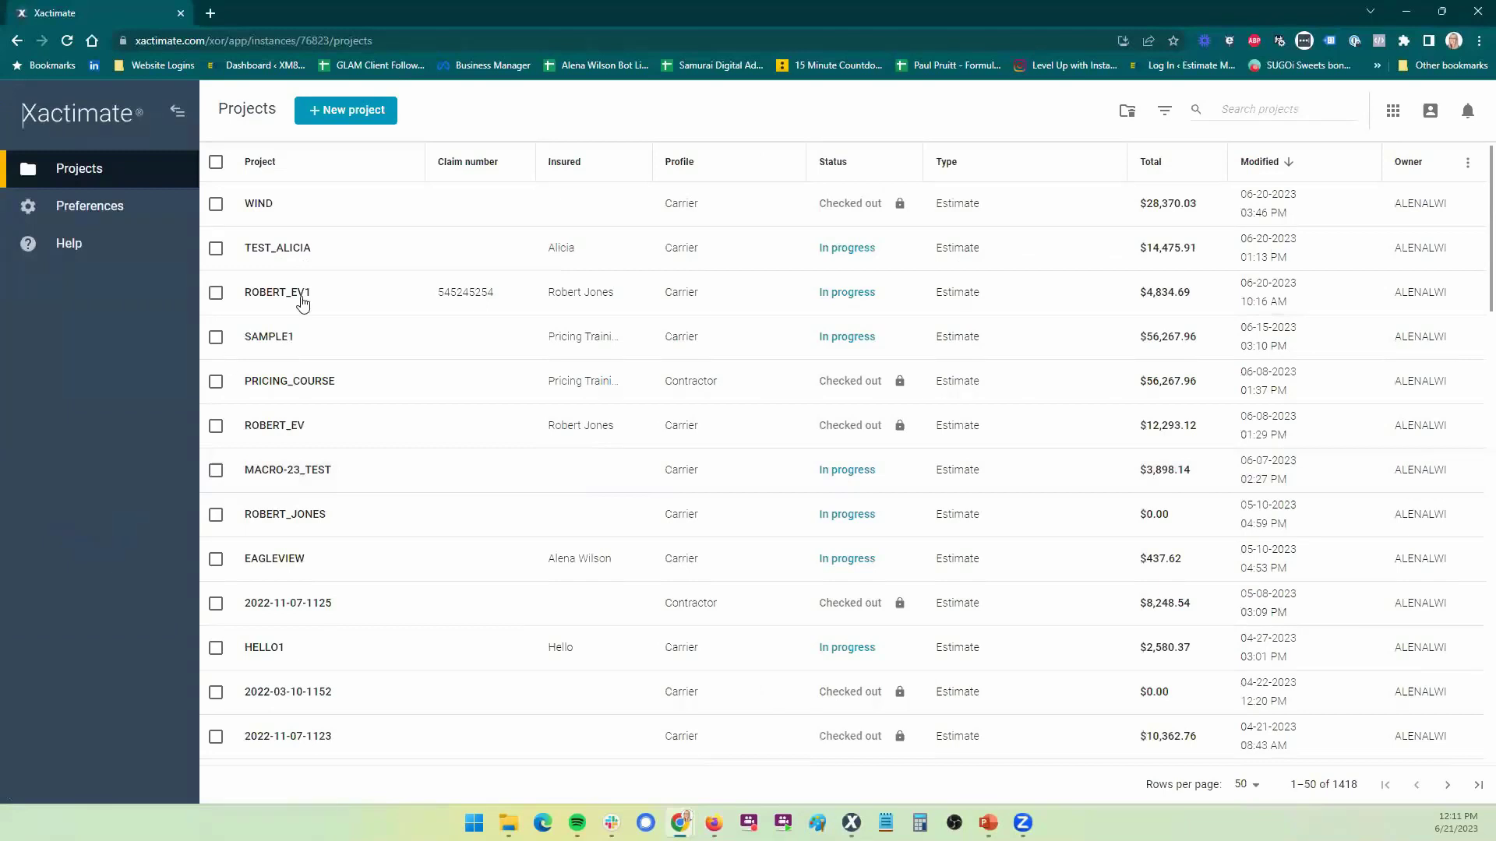
pyautogui.click(399, 39)
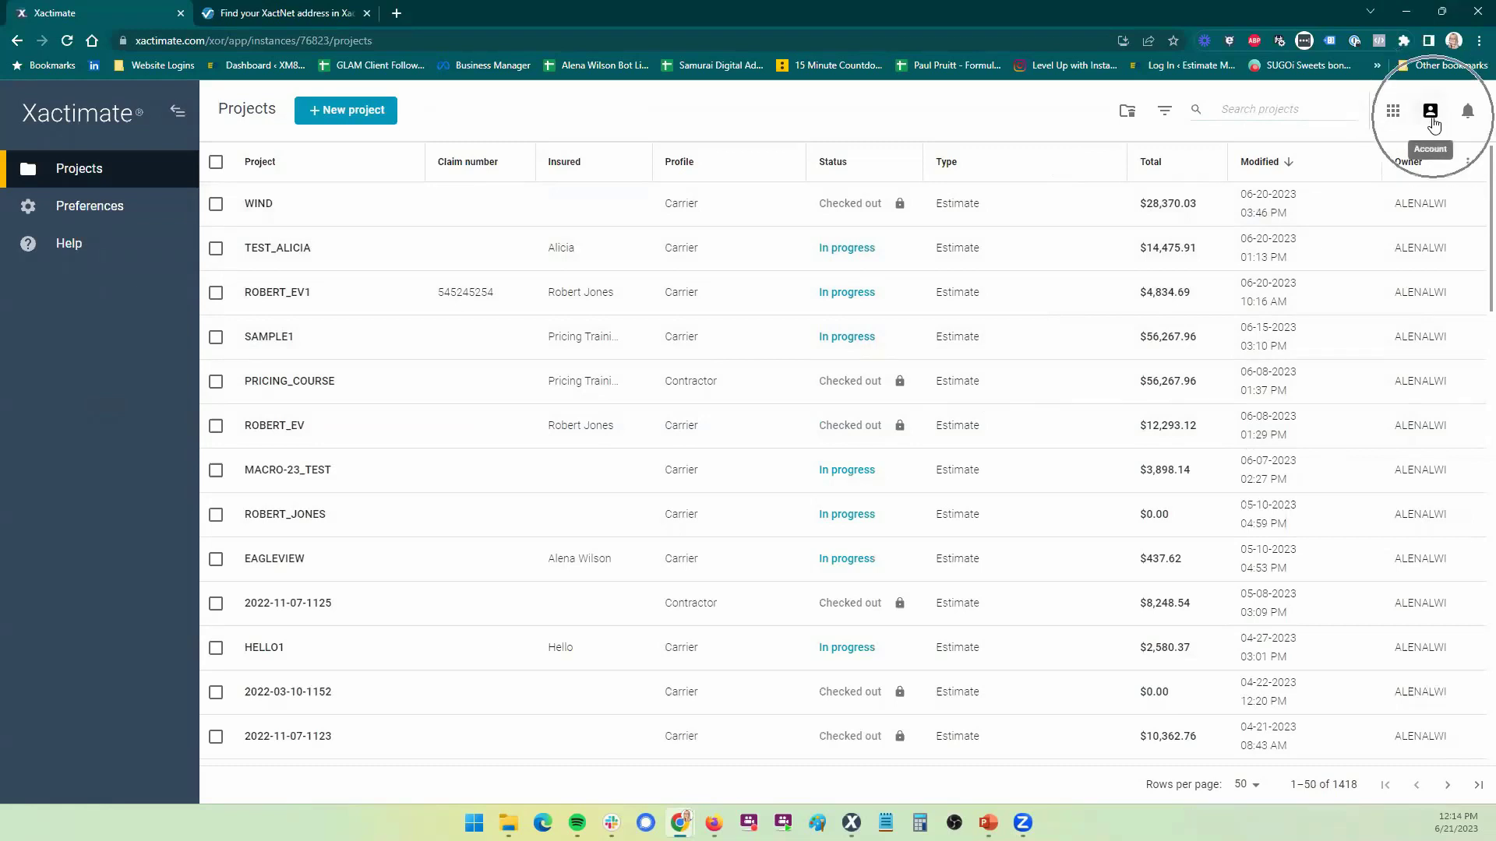
# Step: Highlight the XactNet address in the online account details, then return to desktop Xactimate
pyautogui.click(1431, 110)
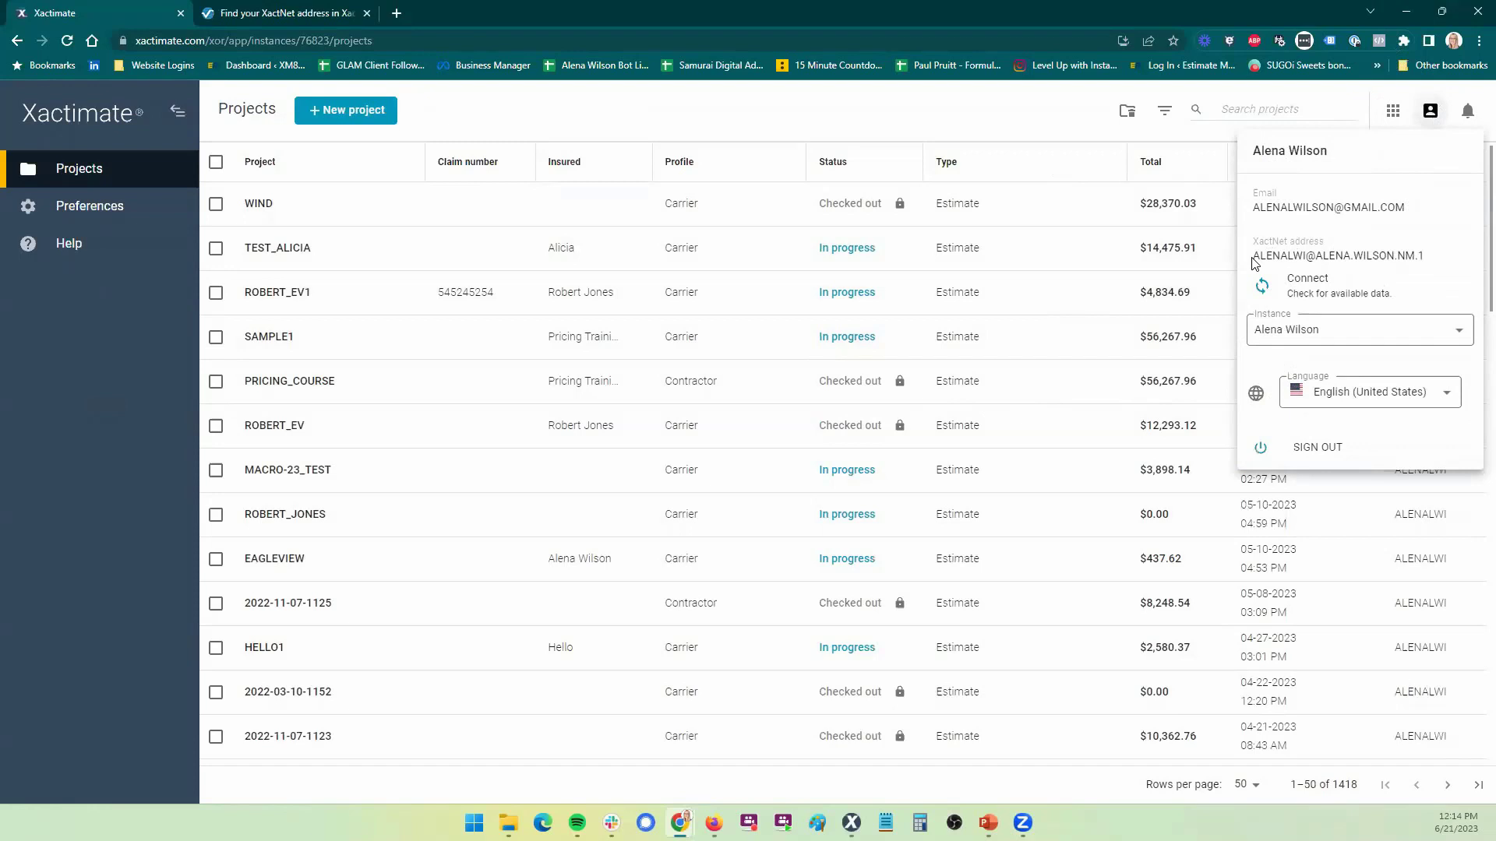
pyautogui.moveTo(1252, 256); pyautogui.dragTo(1424, 257)
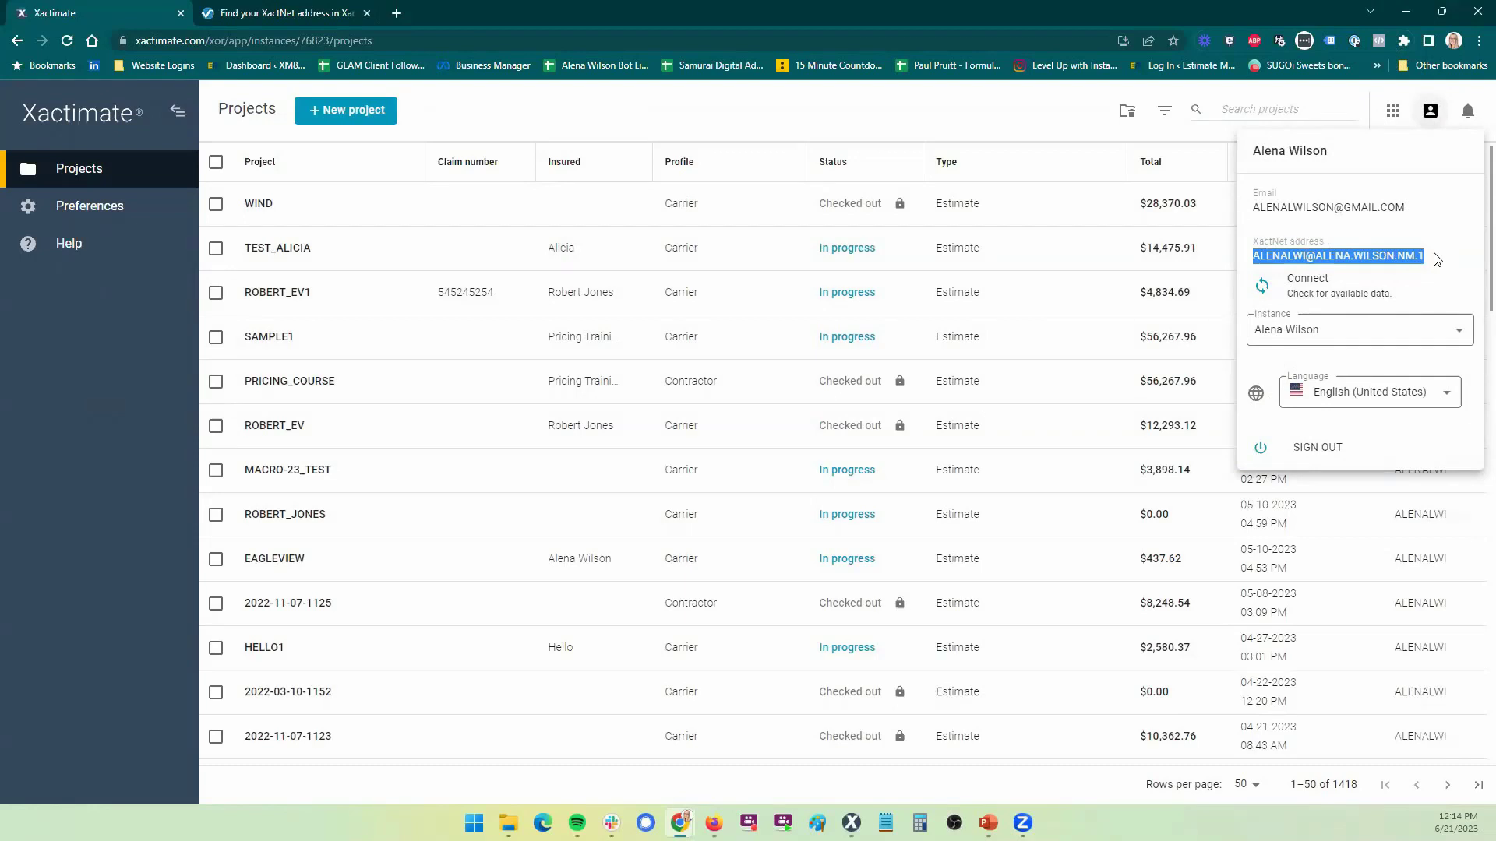
pyautogui.hotkey('alt', 'Tab')
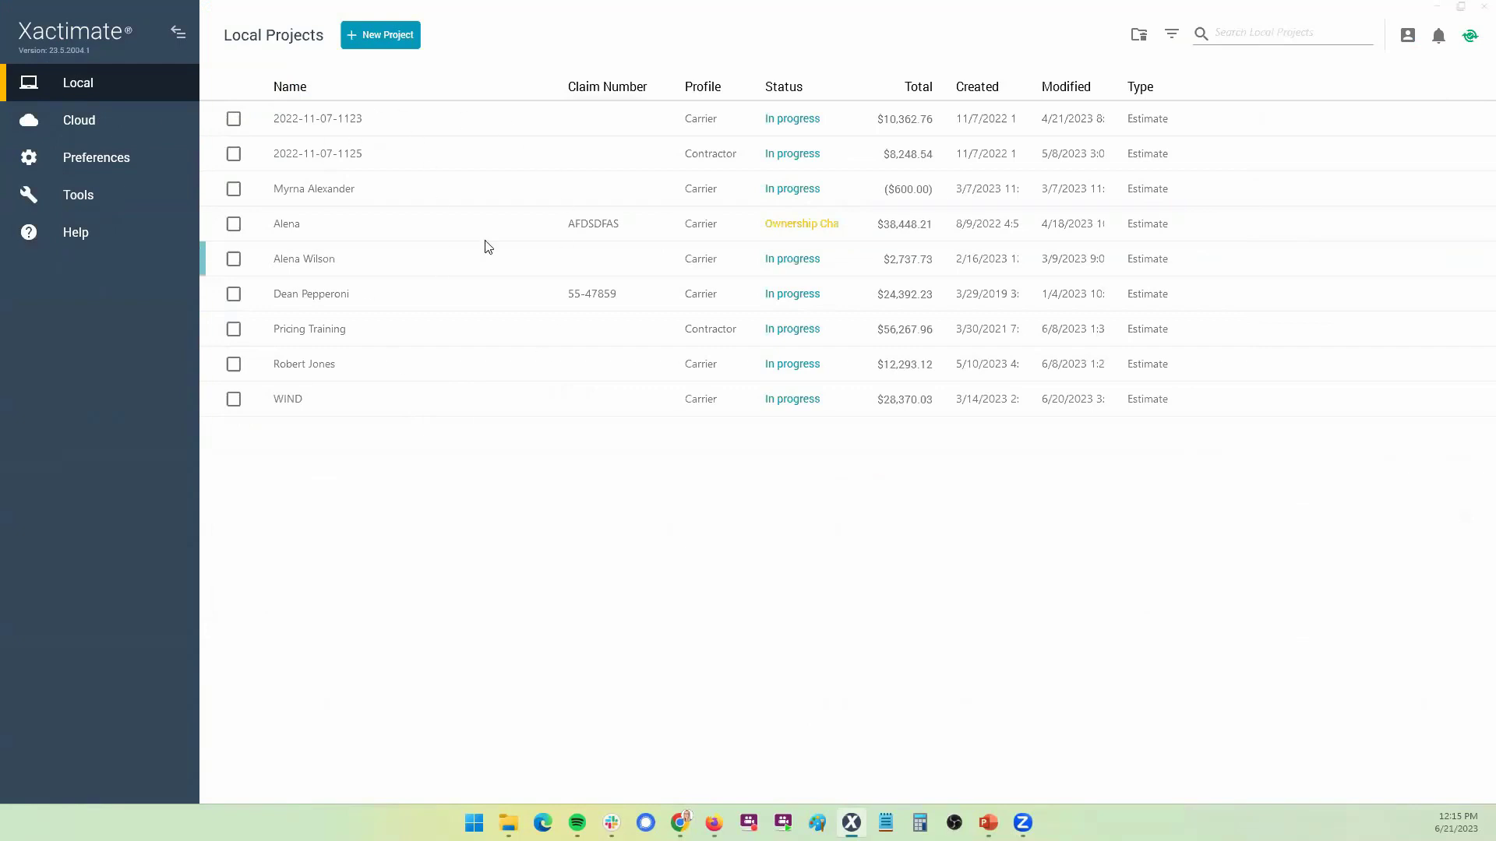
# Step: Show the desktop account details panel with the phone number, instance and XactNet address
pyautogui.click(1408, 35)
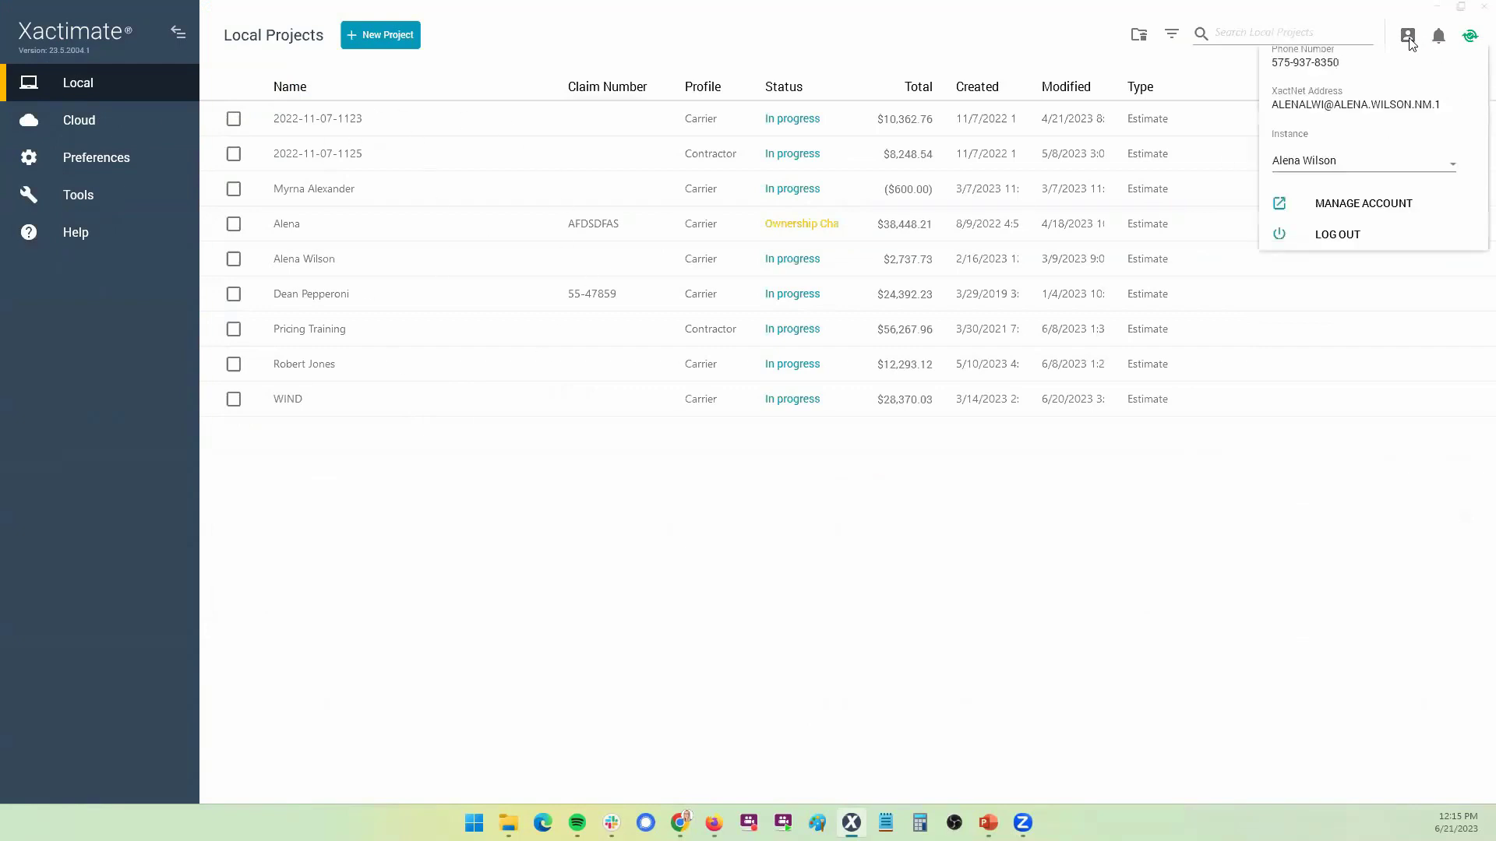